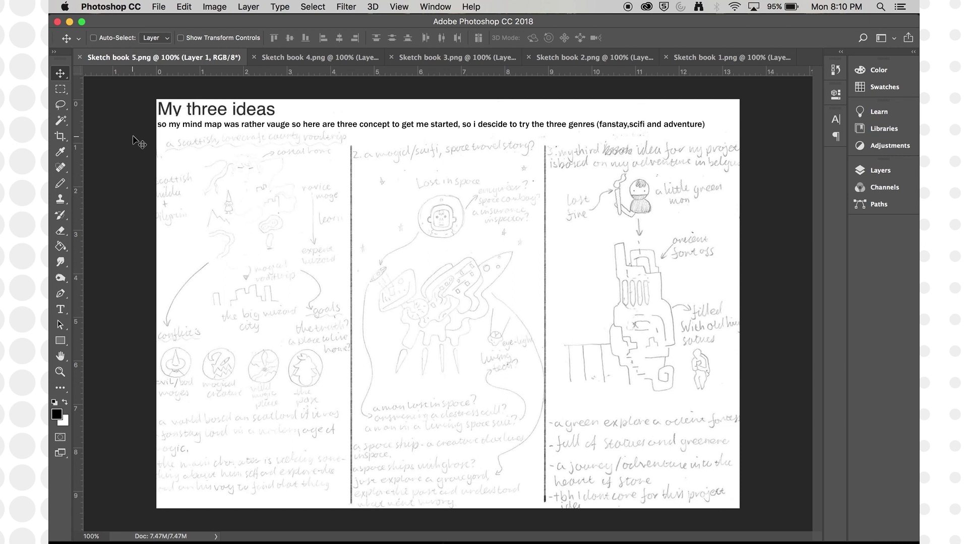
Browse the Sketch book 1–5 pages, ending on the Sketch book 2 Storyboards page.
left_click(308, 57)
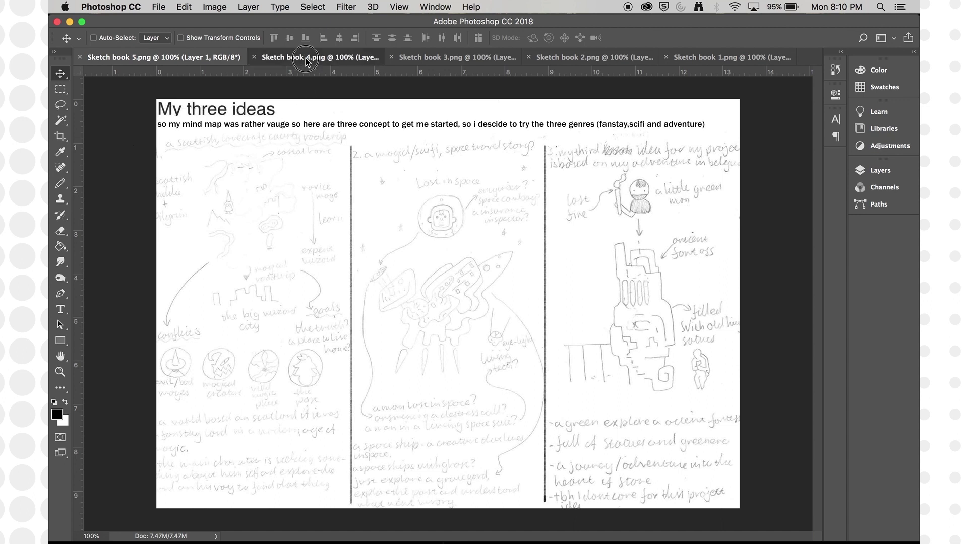
left_click(444, 58)
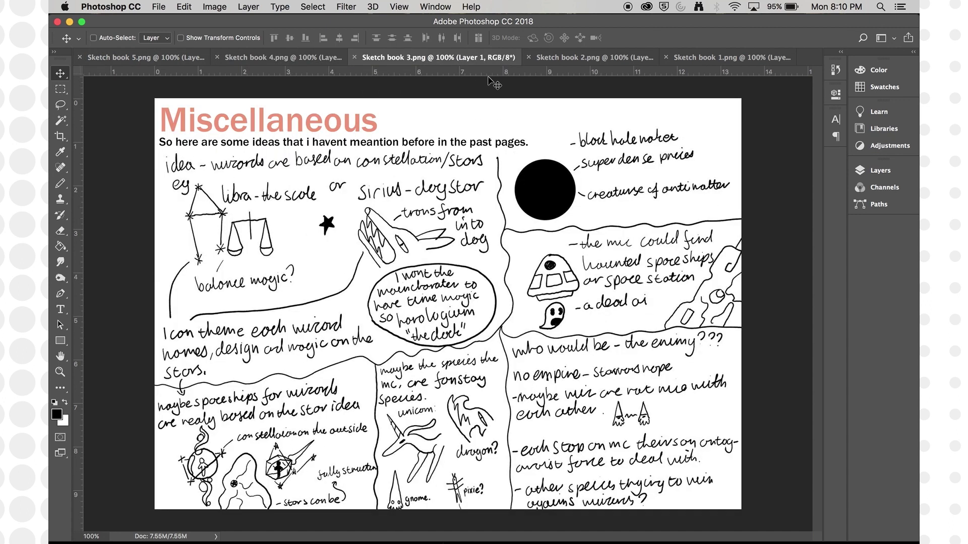
left_click(572, 59)
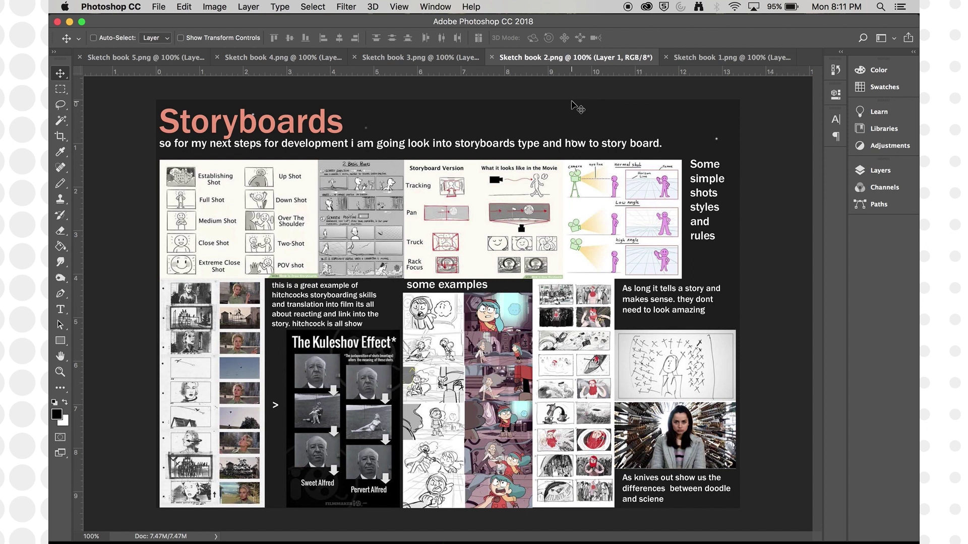
left_click(718, 60)
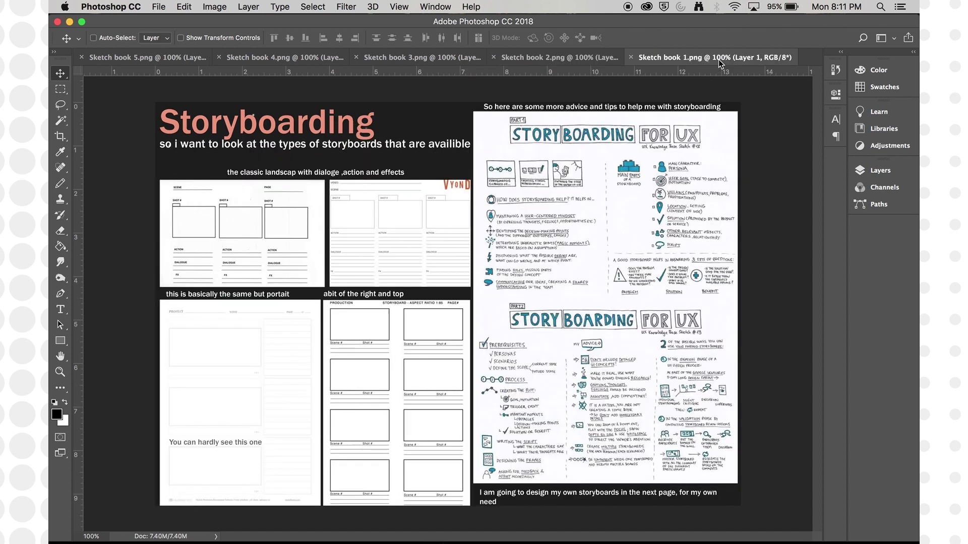
left_click(576, 62)
left_click(415, 61)
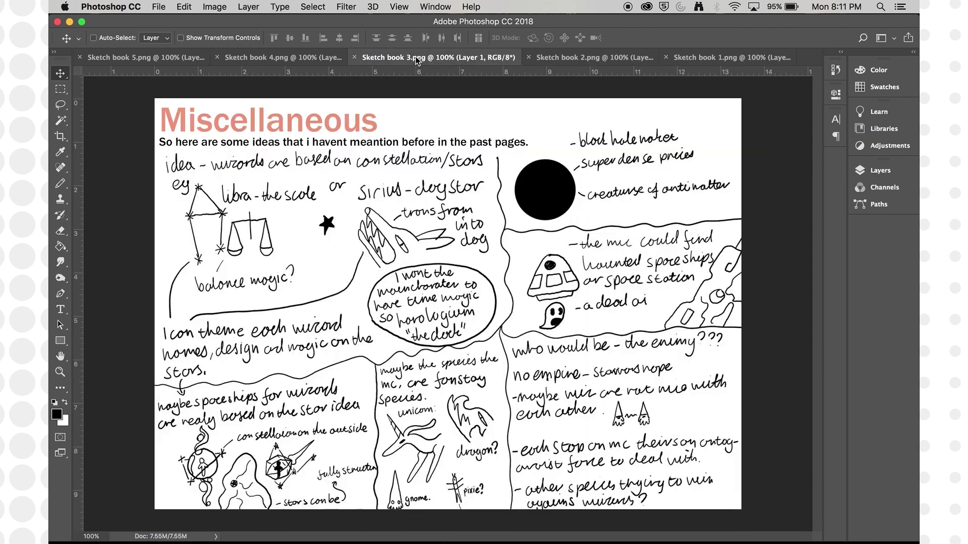
left_click(294, 60)
left_click(162, 61)
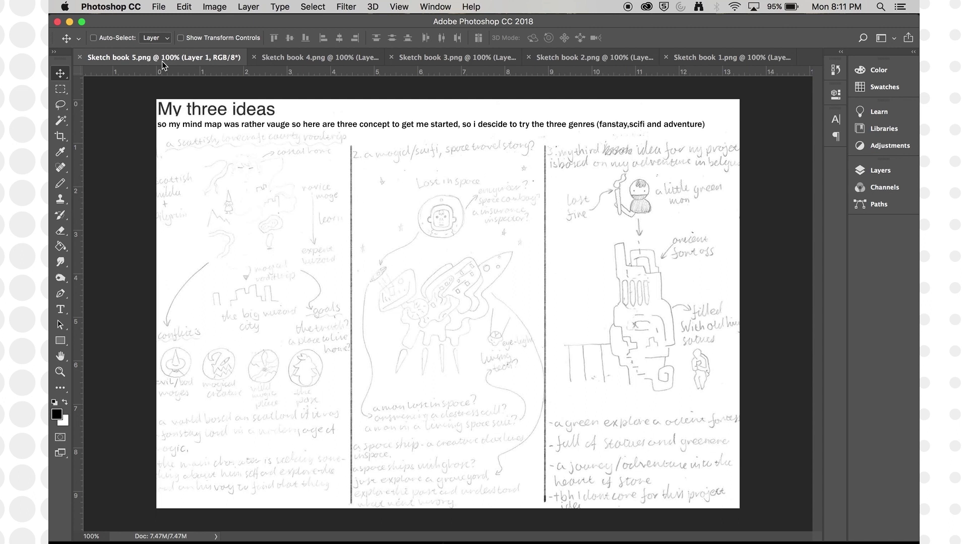
left_click(322, 59)
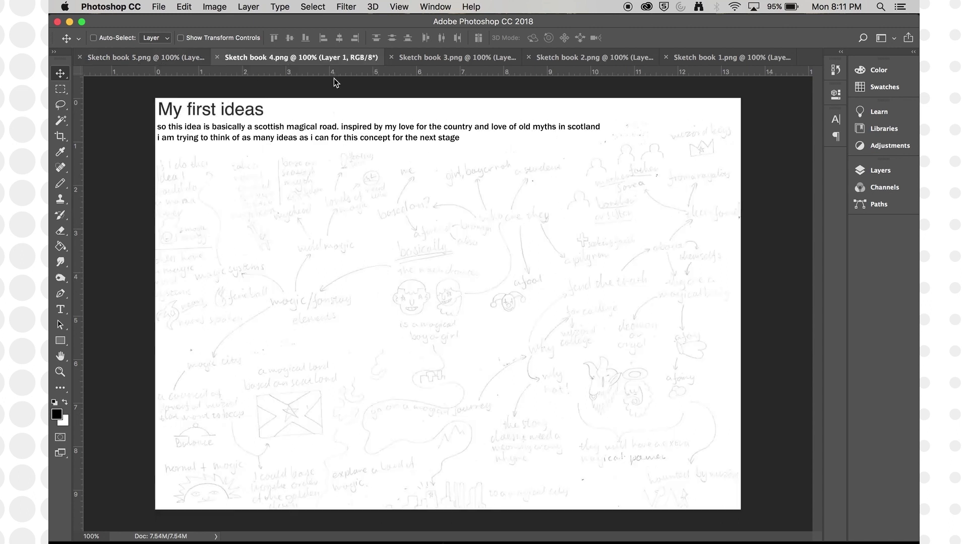
left_click(438, 61)
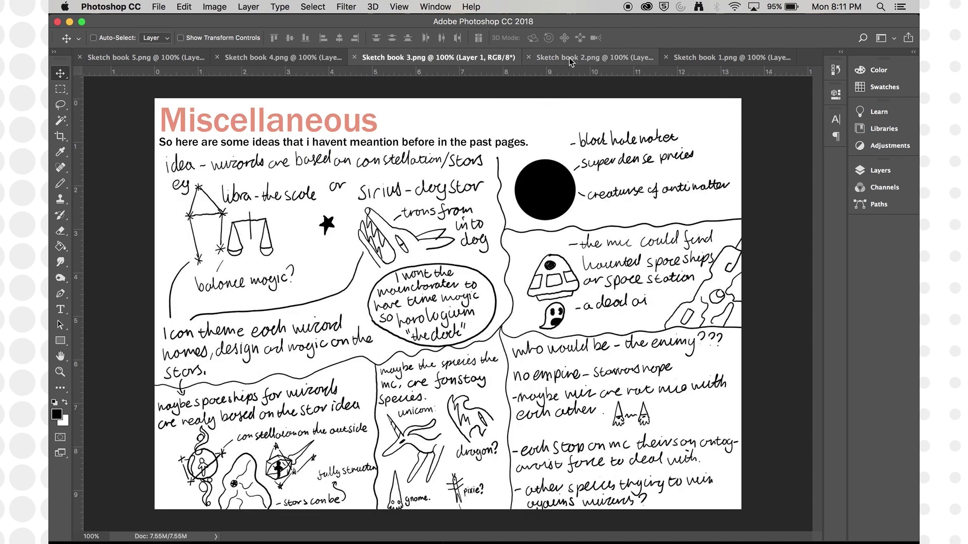
left_click(259, 59)
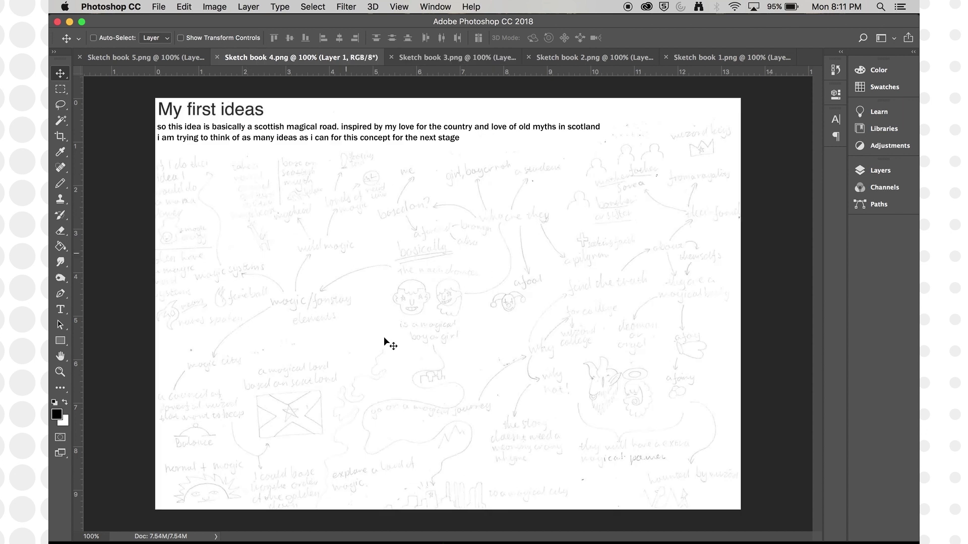
left_click(554, 58)
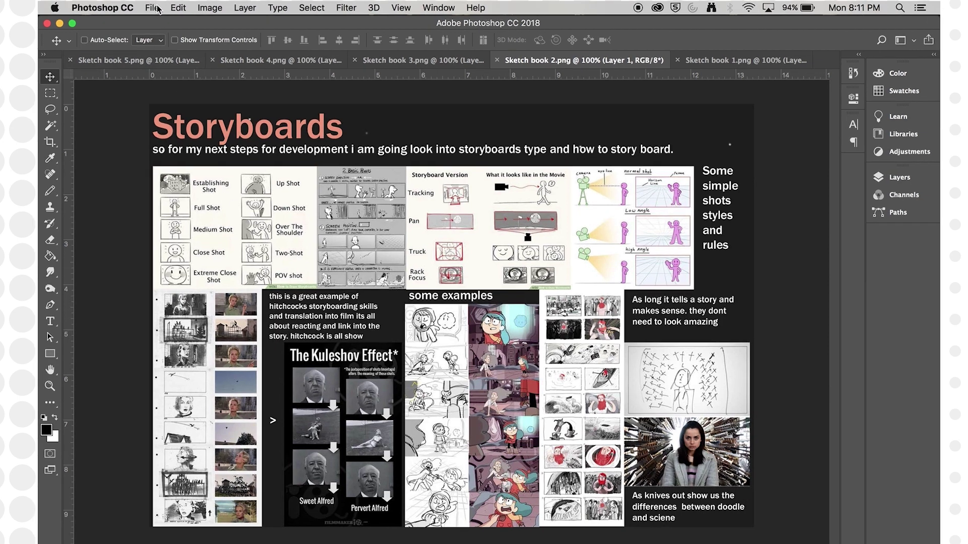
Start File > Automate > PDF Presentation, toggling Add Open Files on and off to leave sources empty.
left_click(162, 7)
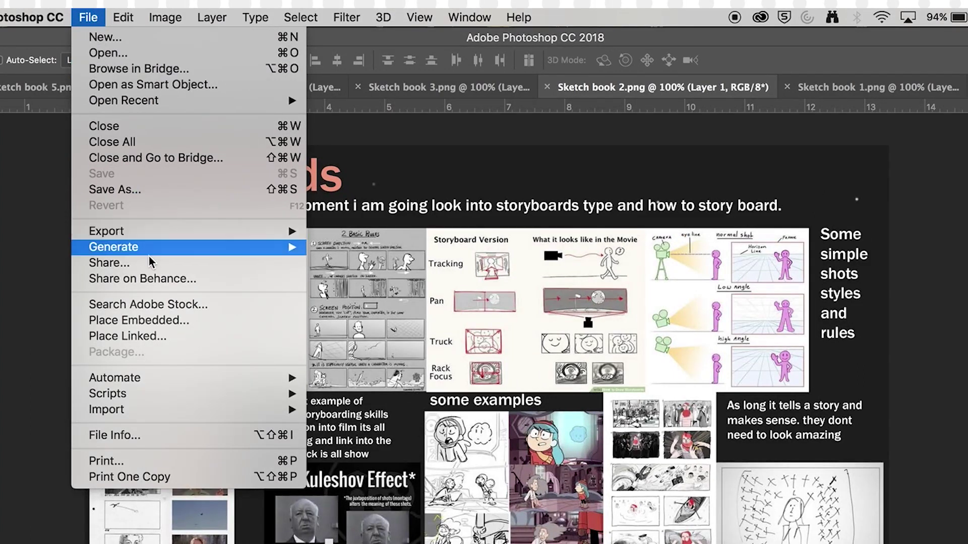
mouse_move(180, 379)
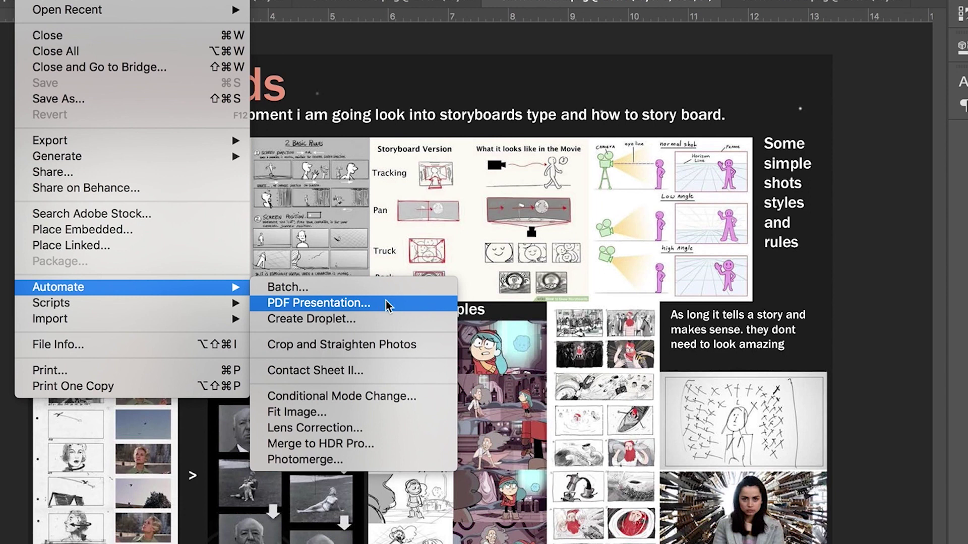
left_click(387, 304)
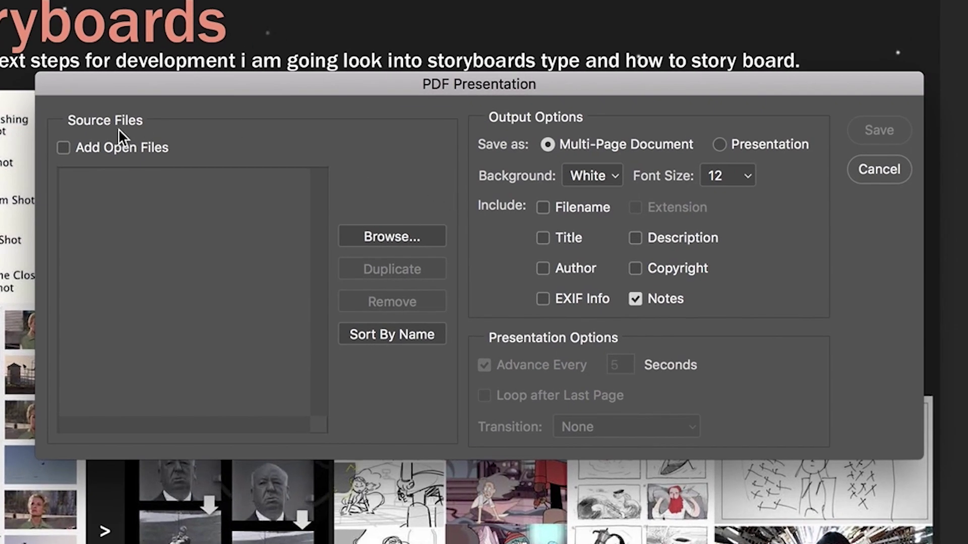
left_click(63, 147)
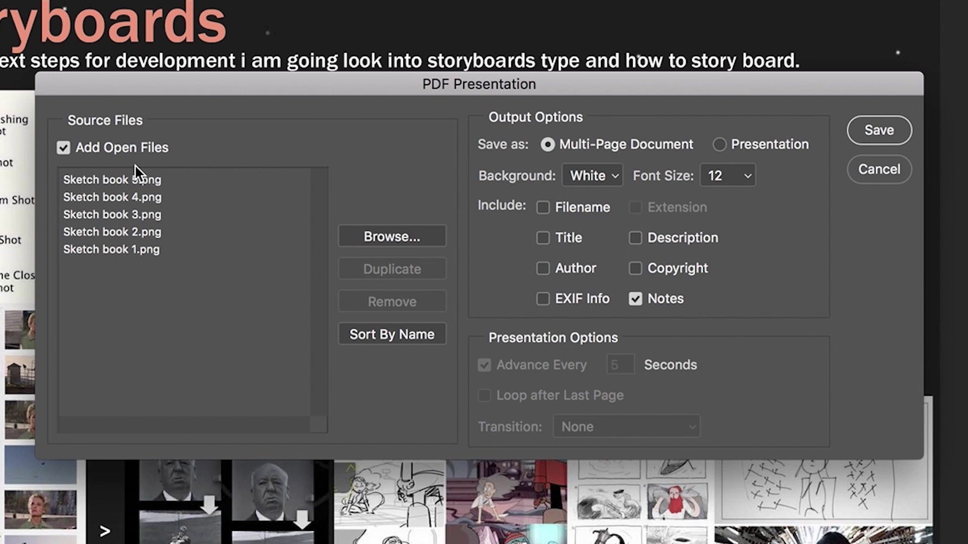
left_click(63, 146)
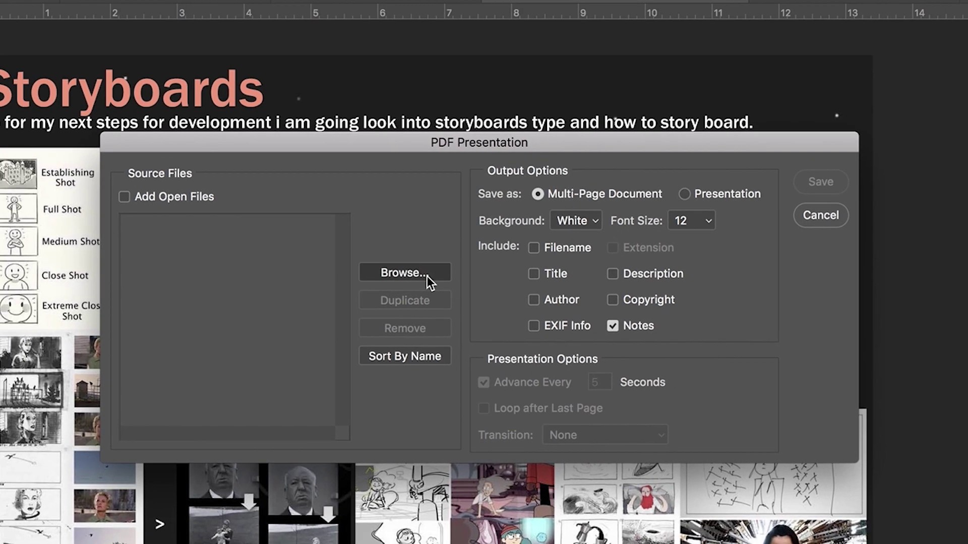
Browse to Desktop > Sketchbook pages and add Sketch book 1, 2 and 3.png as sources.
left_click(417, 240)
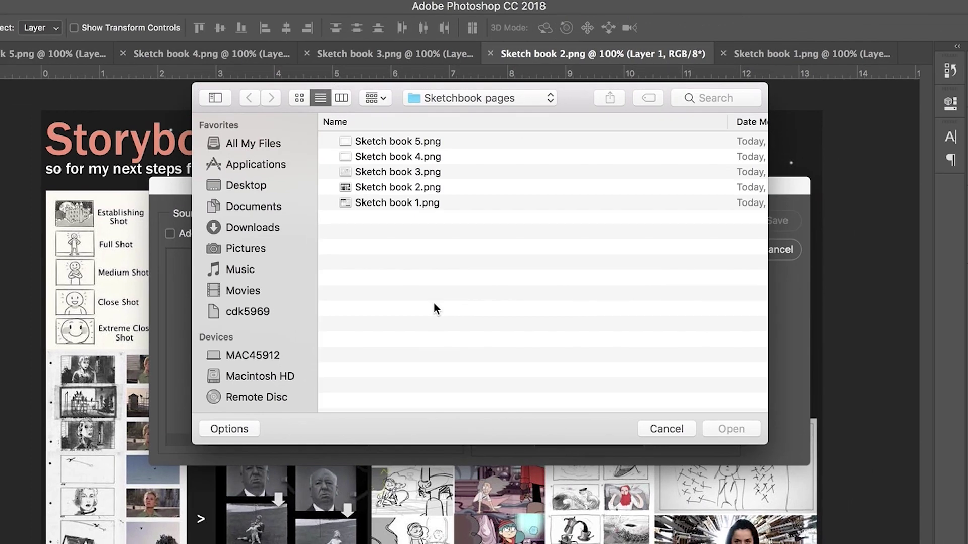
left_click(237, 187)
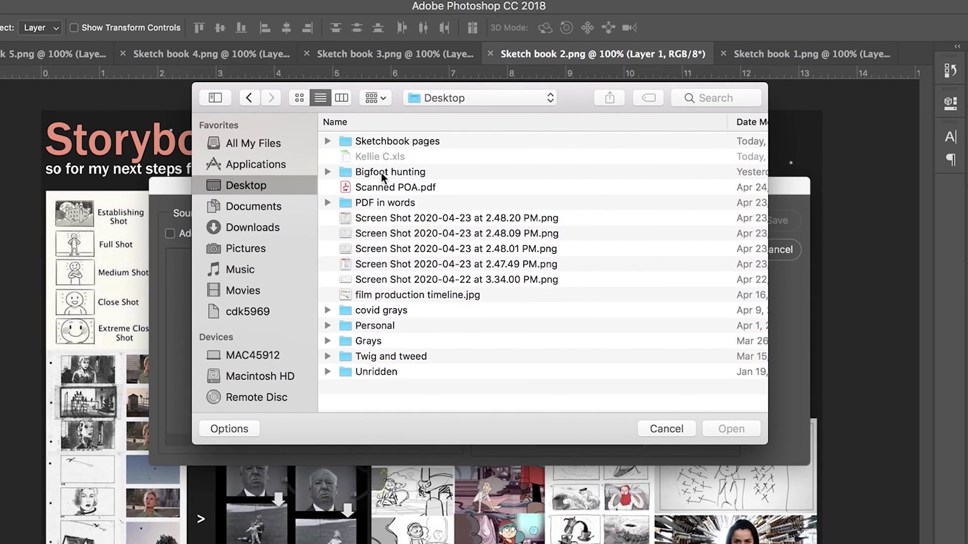
double_click(385, 141)
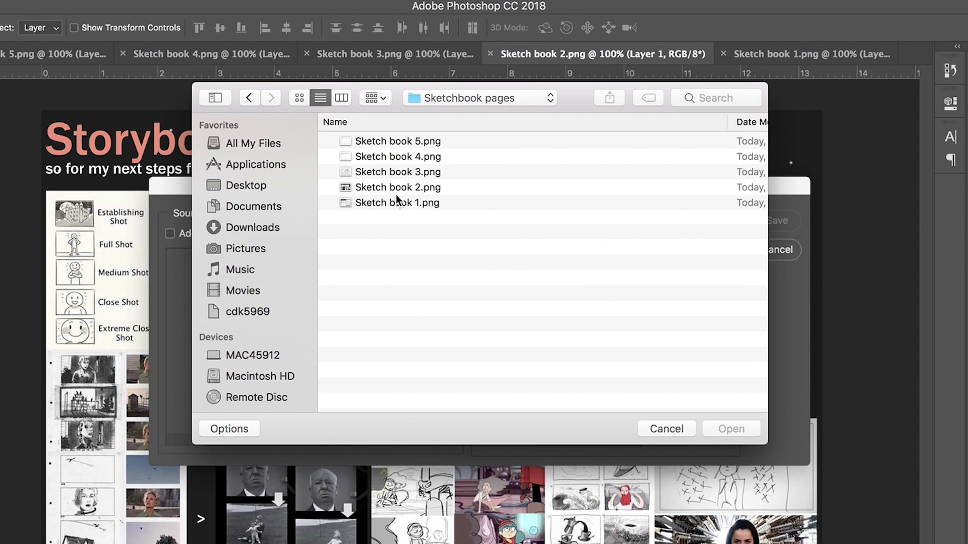
left_click(395, 200)
left_click(399, 188)
left_click(398, 172)
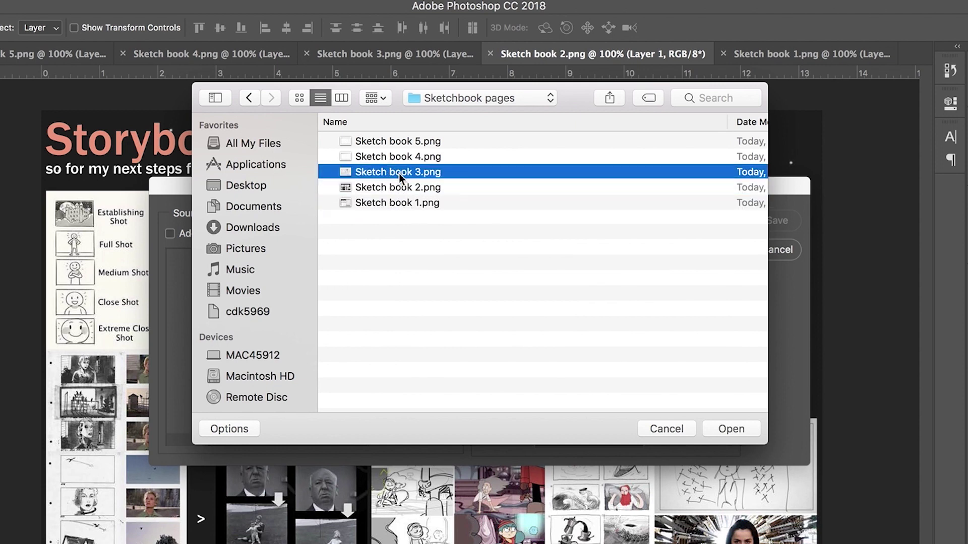
left_click_drag(559, 272, 435, 174)
left_click(738, 432)
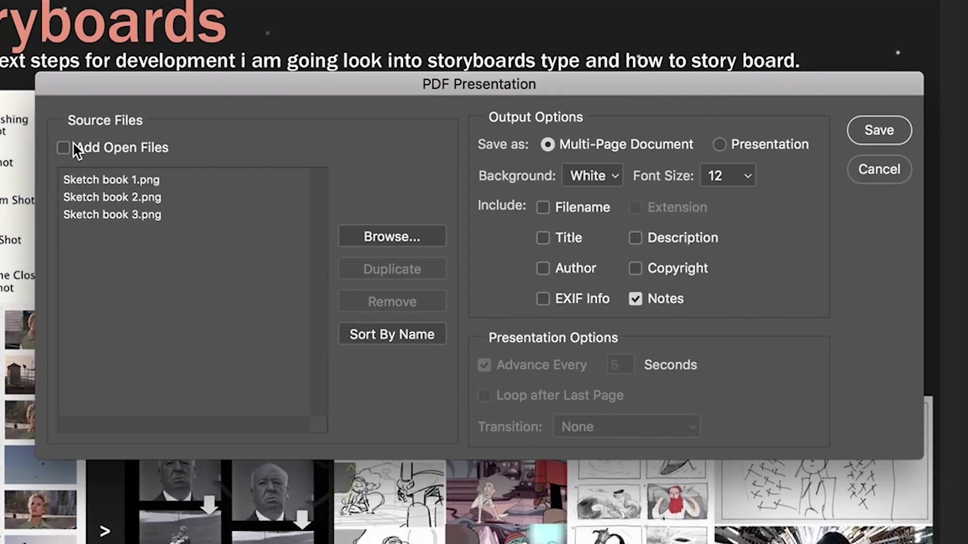
Include the open files as sources and remove Sketch book 4 from the list.
left_click(121, 194)
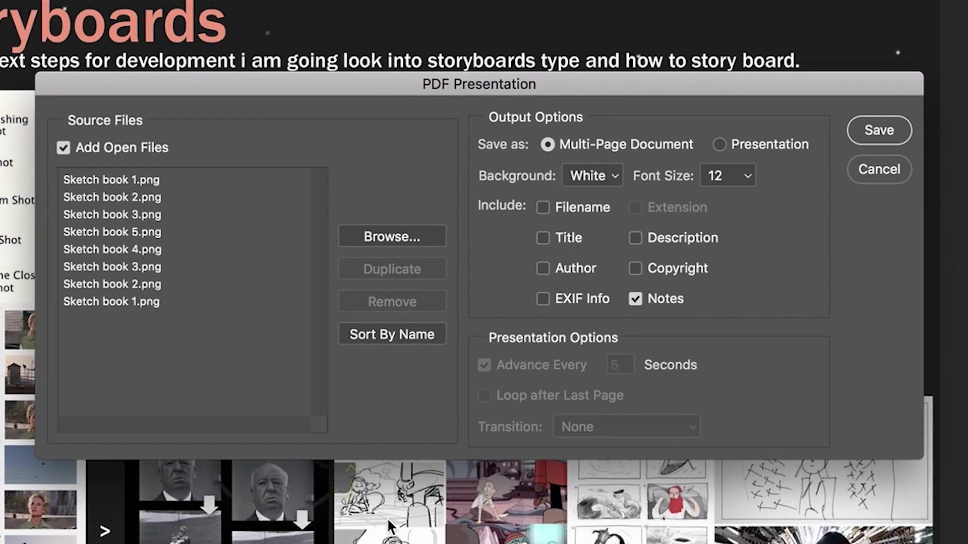
left_click(136, 250)
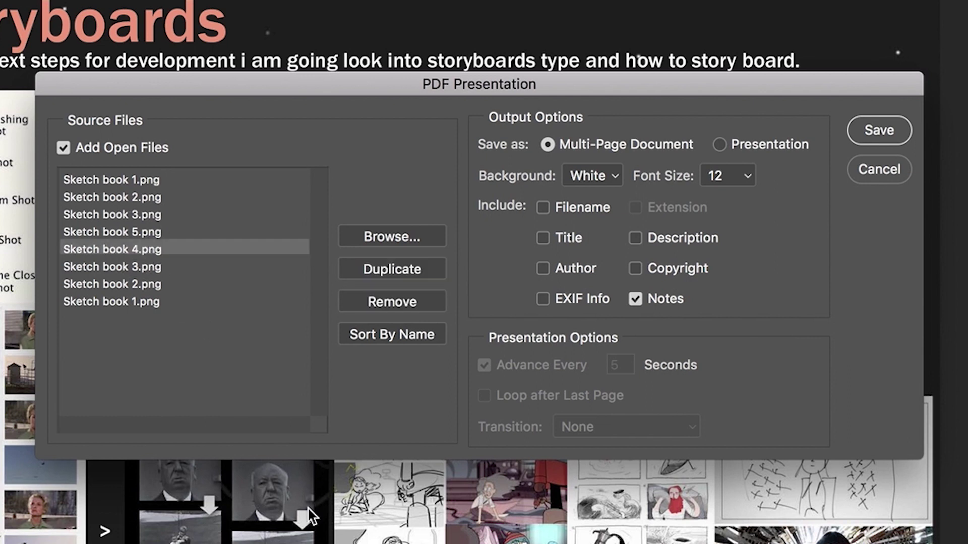
left_click(409, 303)
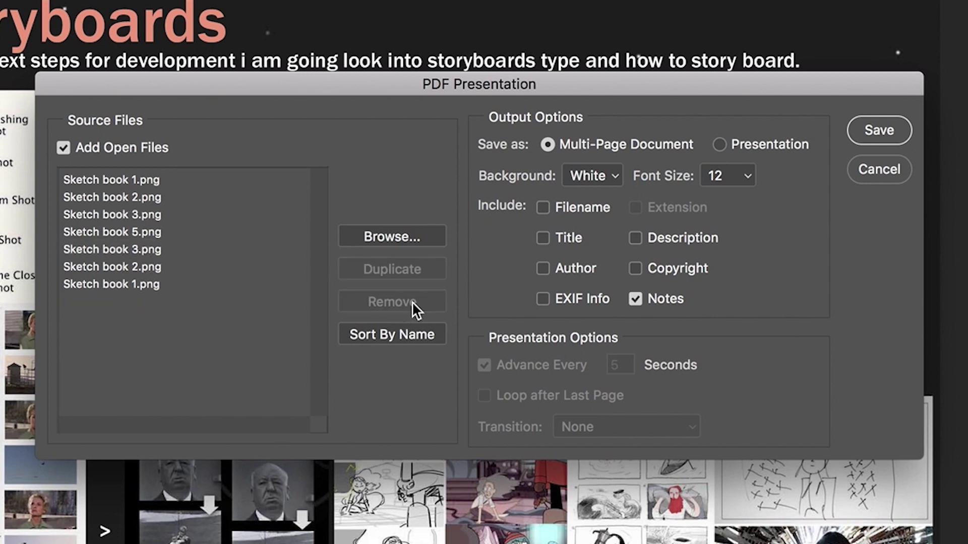
Remove the duplicate Sketch book 3 and reorder pages, moving Sketch book 2 second and Sketch book 5 last.
left_click(146, 249)
left_click_drag(158, 252, 157, 217)
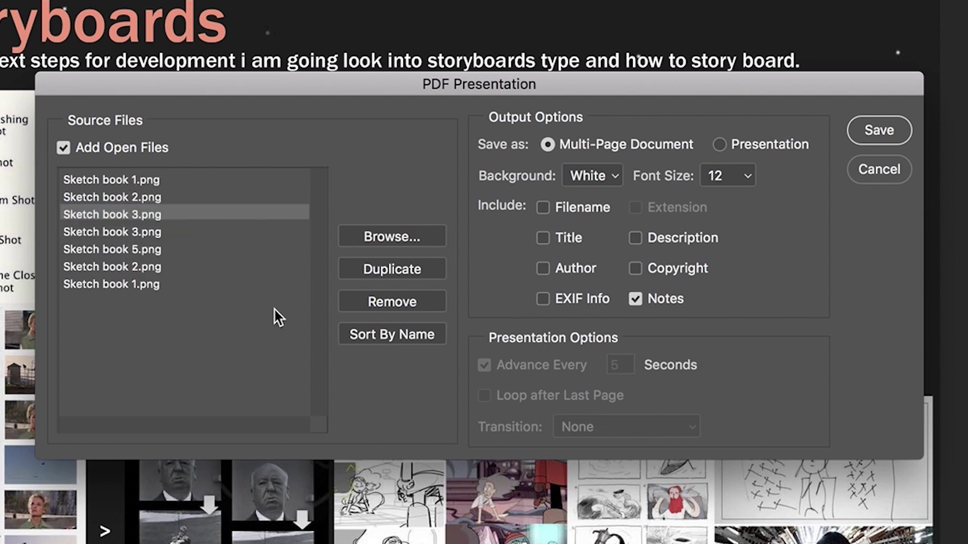
left_click(158, 235)
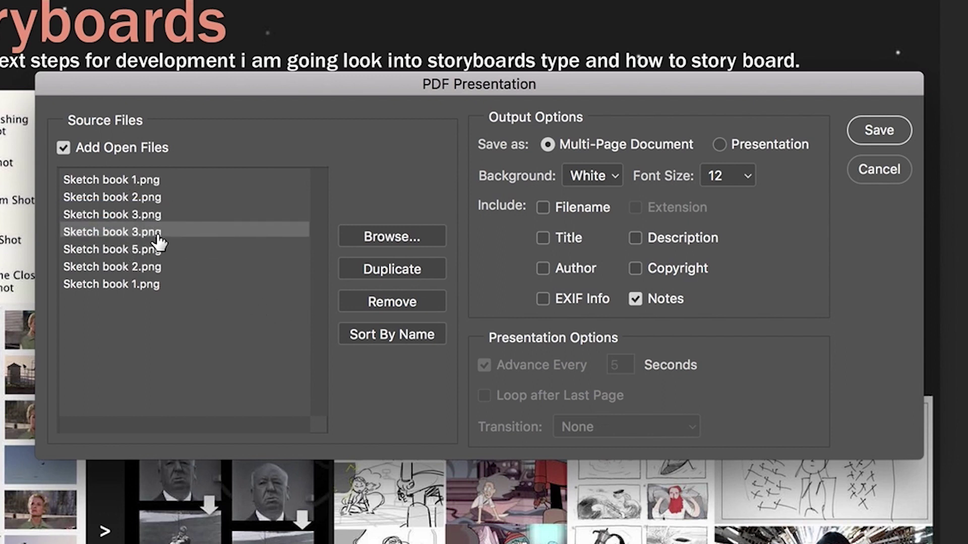
left_click(419, 301)
left_click_drag(146, 253, 151, 195)
mouse_move(148, 258)
left_mouse_down()
mouse_move(143, 274)
mouse_move(141, 195)
mouse_move(149, 198)
left_mouse_up()
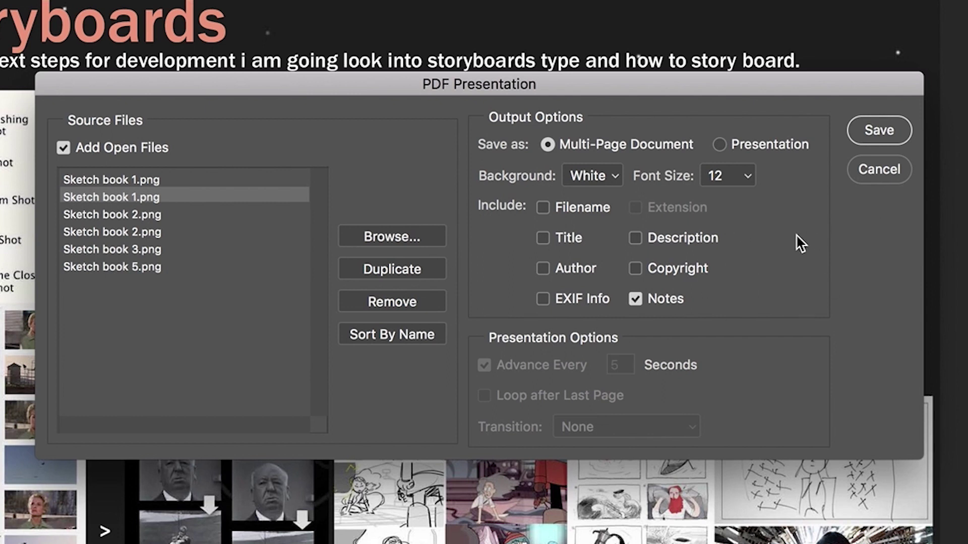
Save the presentation as 'sketchbook 1' on the Desktop.
left_click(894, 129)
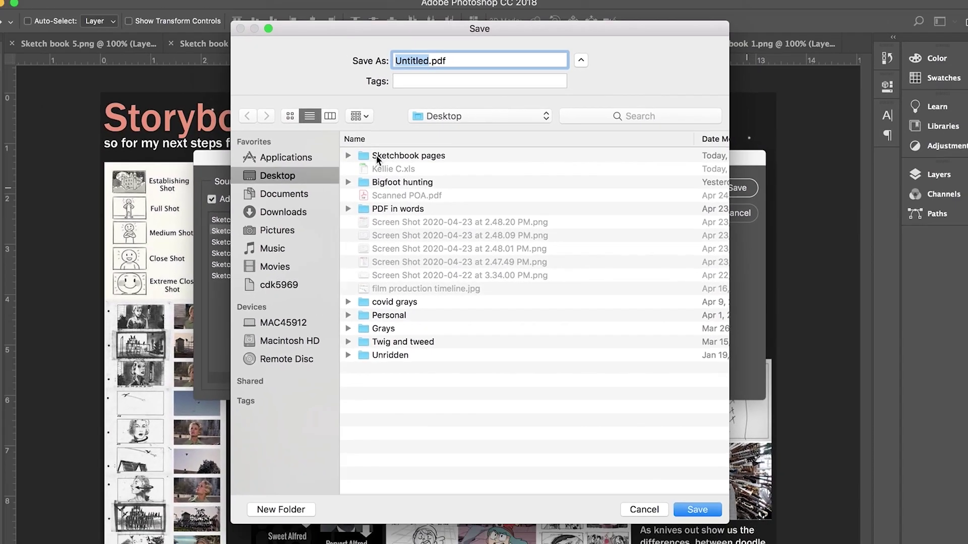
type("sketchbook ")
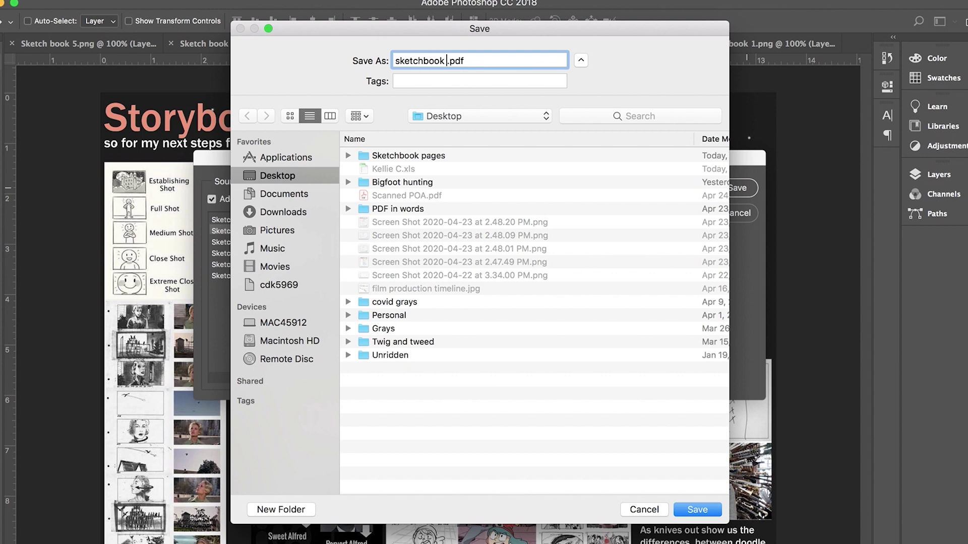
type("1")
left_click(697, 510)
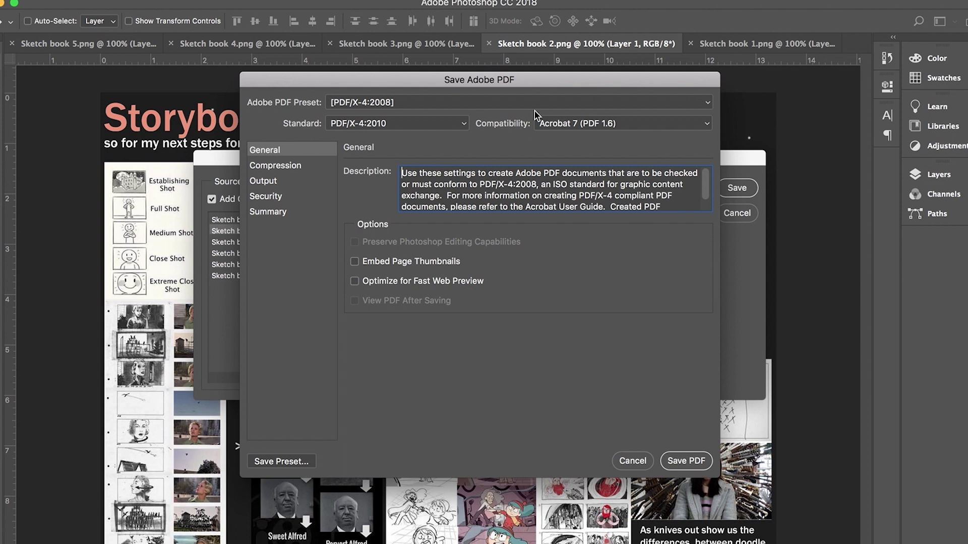
Keep the [PDF/X-4:2008] preset and write the multi-page PDF.
left_click(612, 103)
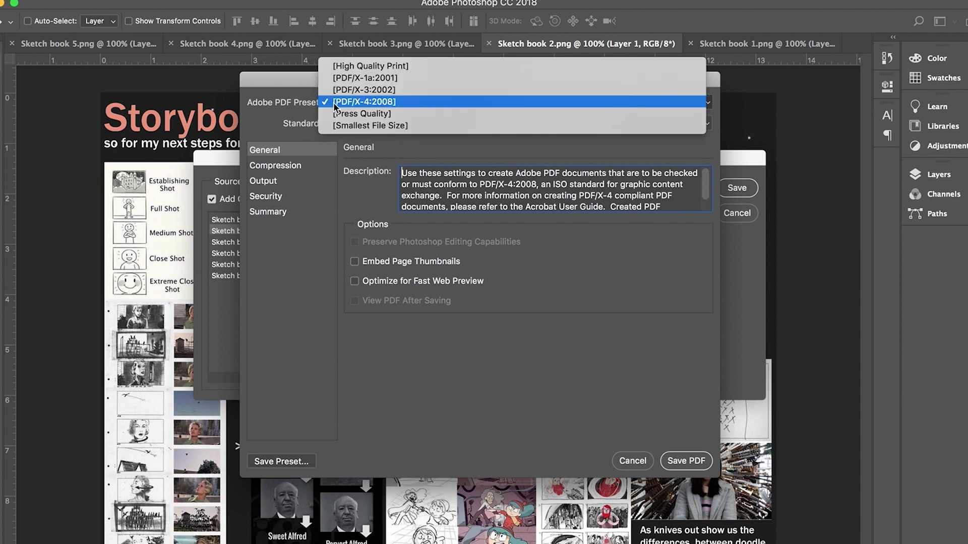
left_click(402, 103)
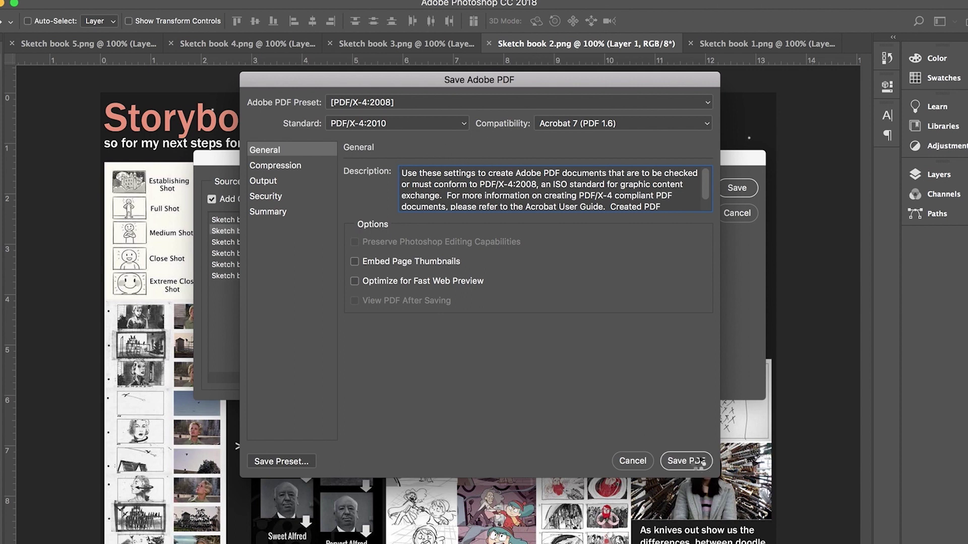
left_click(700, 464)
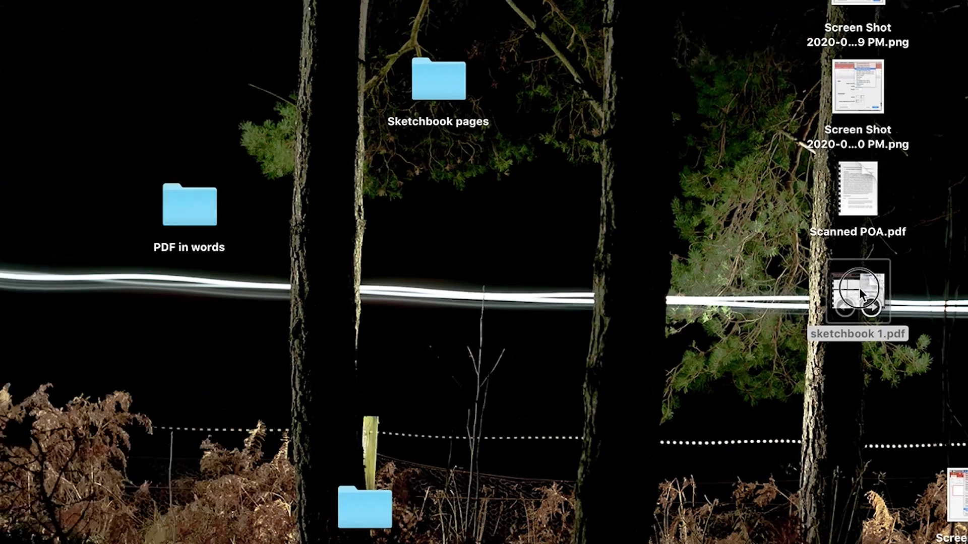
Select sketchbook 1.pdf on the Desktop to preview its pages.
left_click(771, 257)
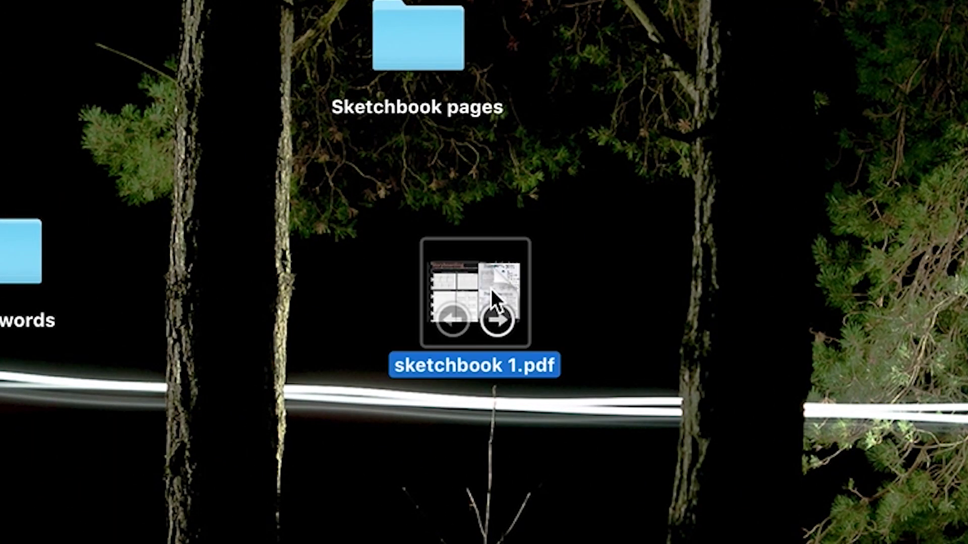